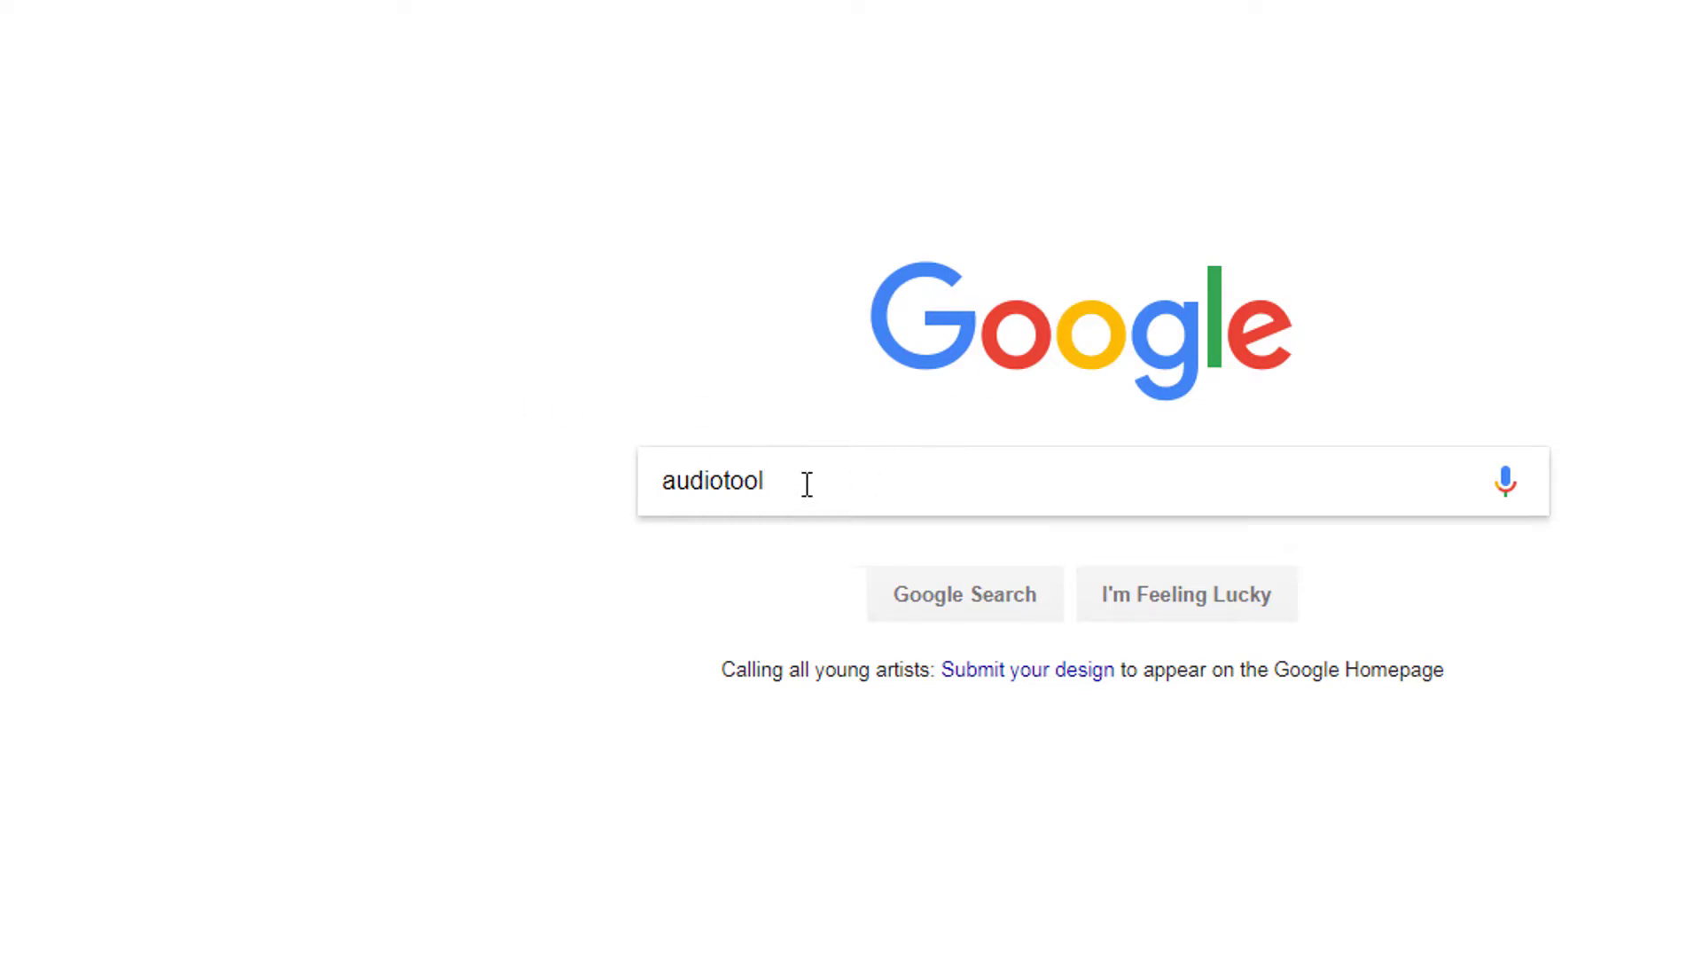
Run the Google search for 'audiotool'.
key(Return)
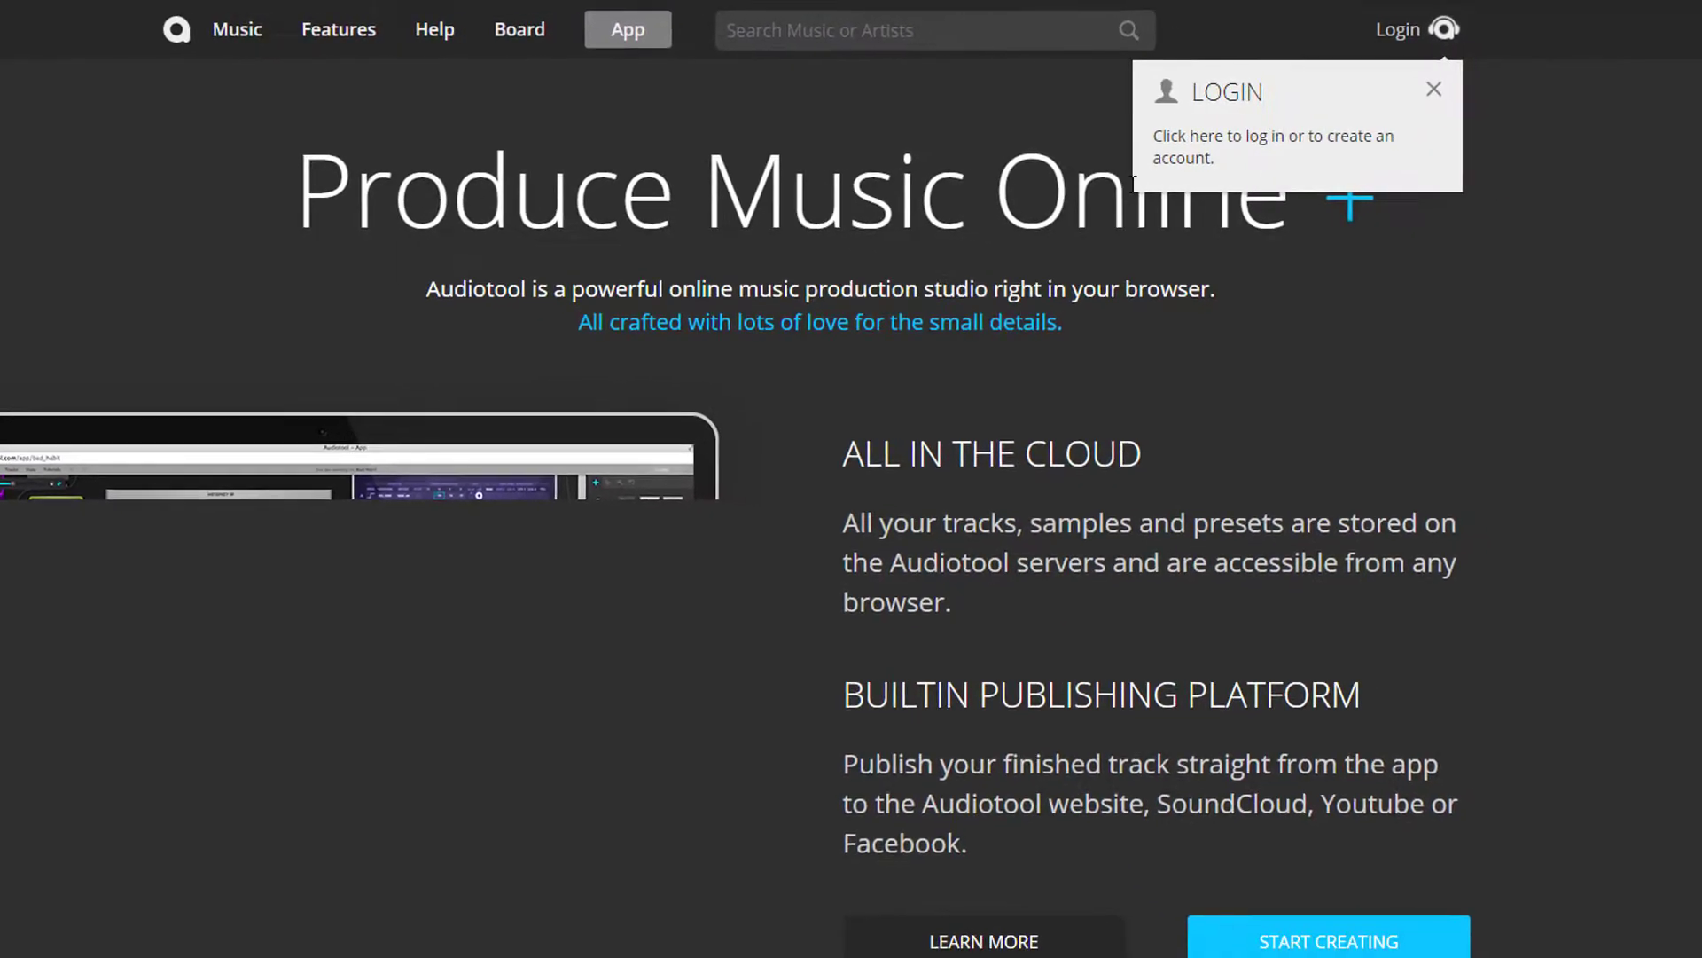
Log in to Audiotool with a Google account and pick the account.
click(1410, 29)
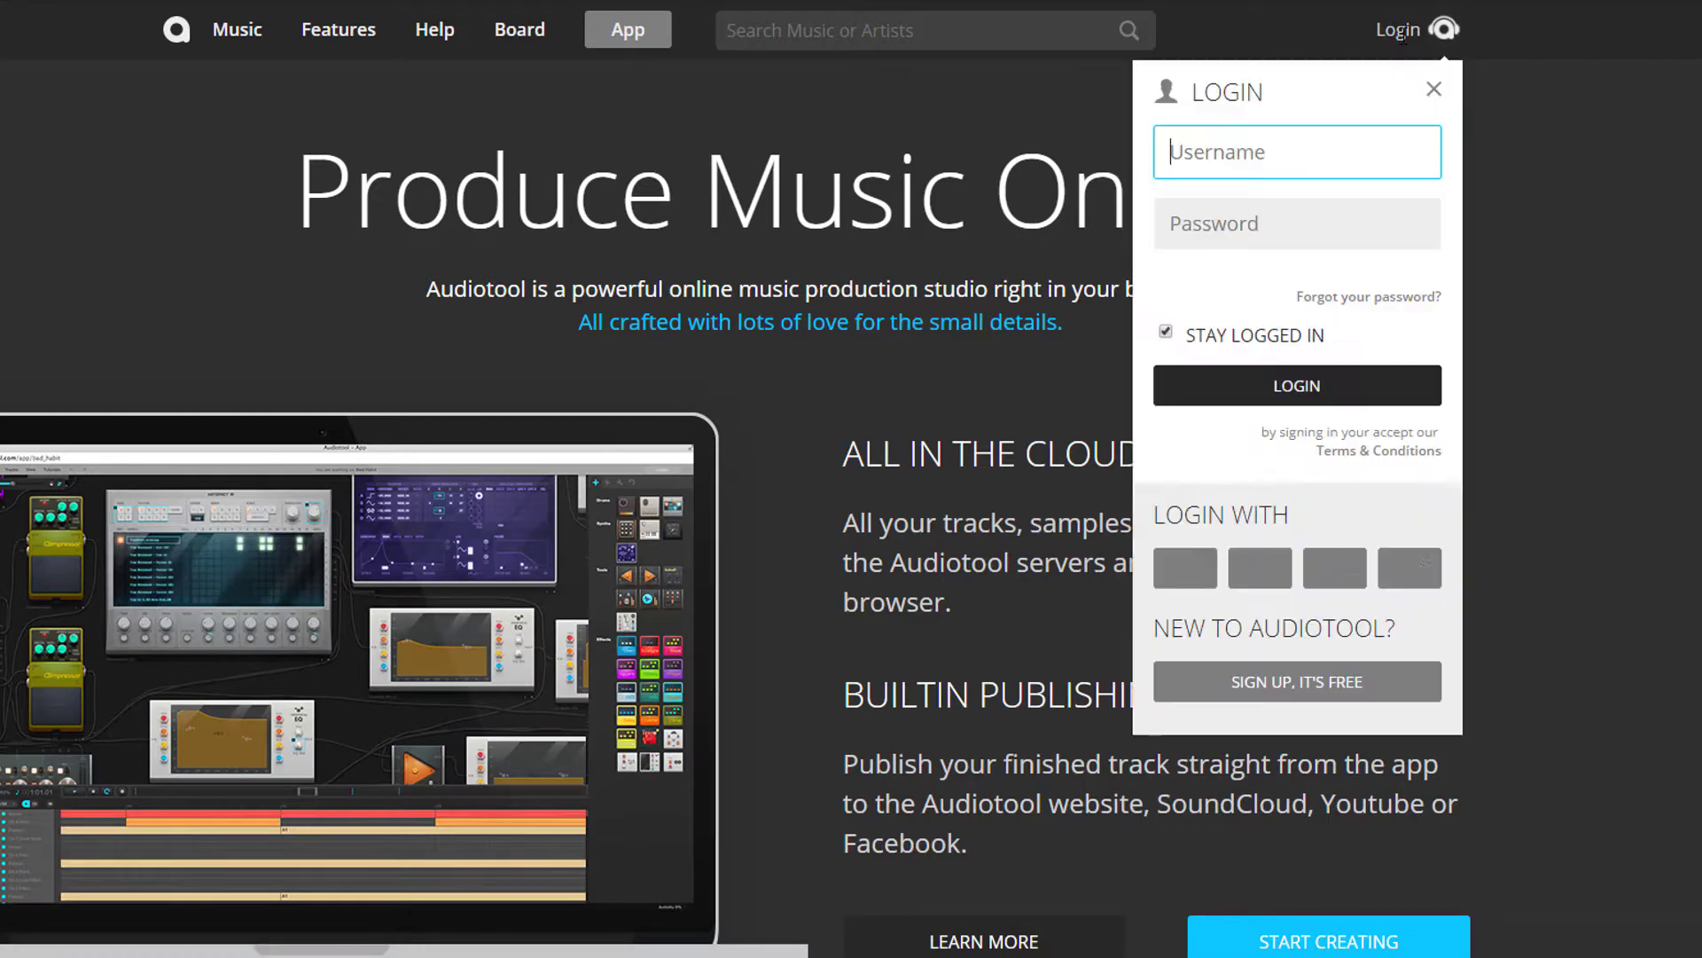
click(1336, 569)
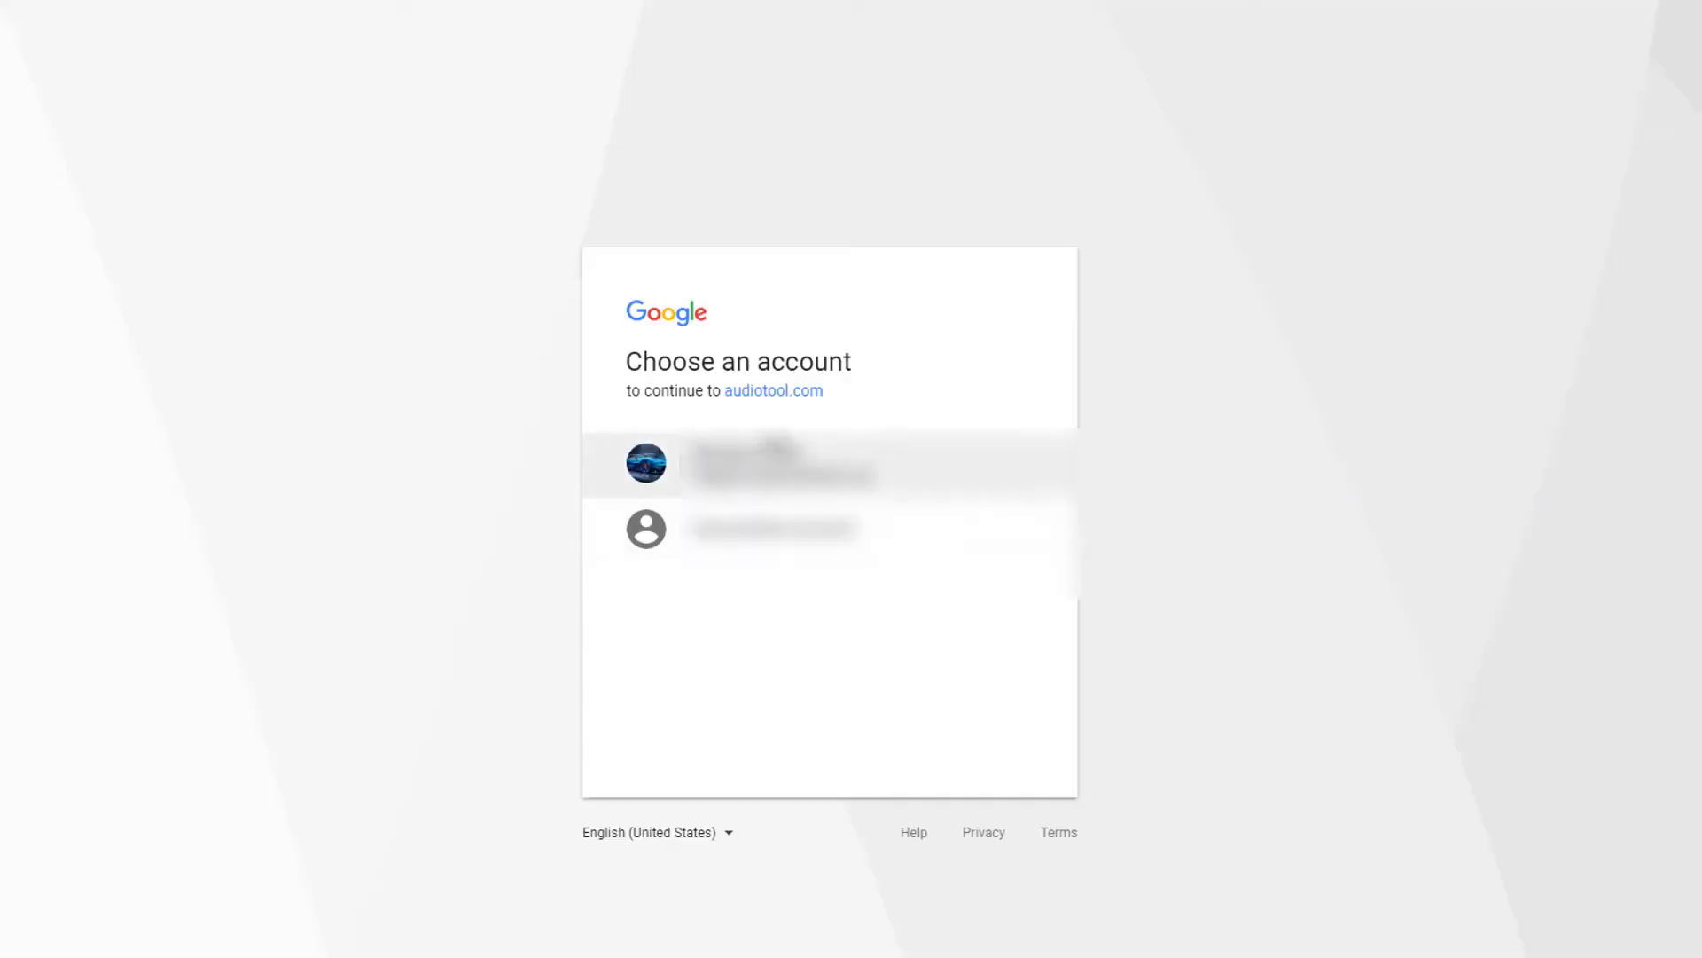
click(777, 466)
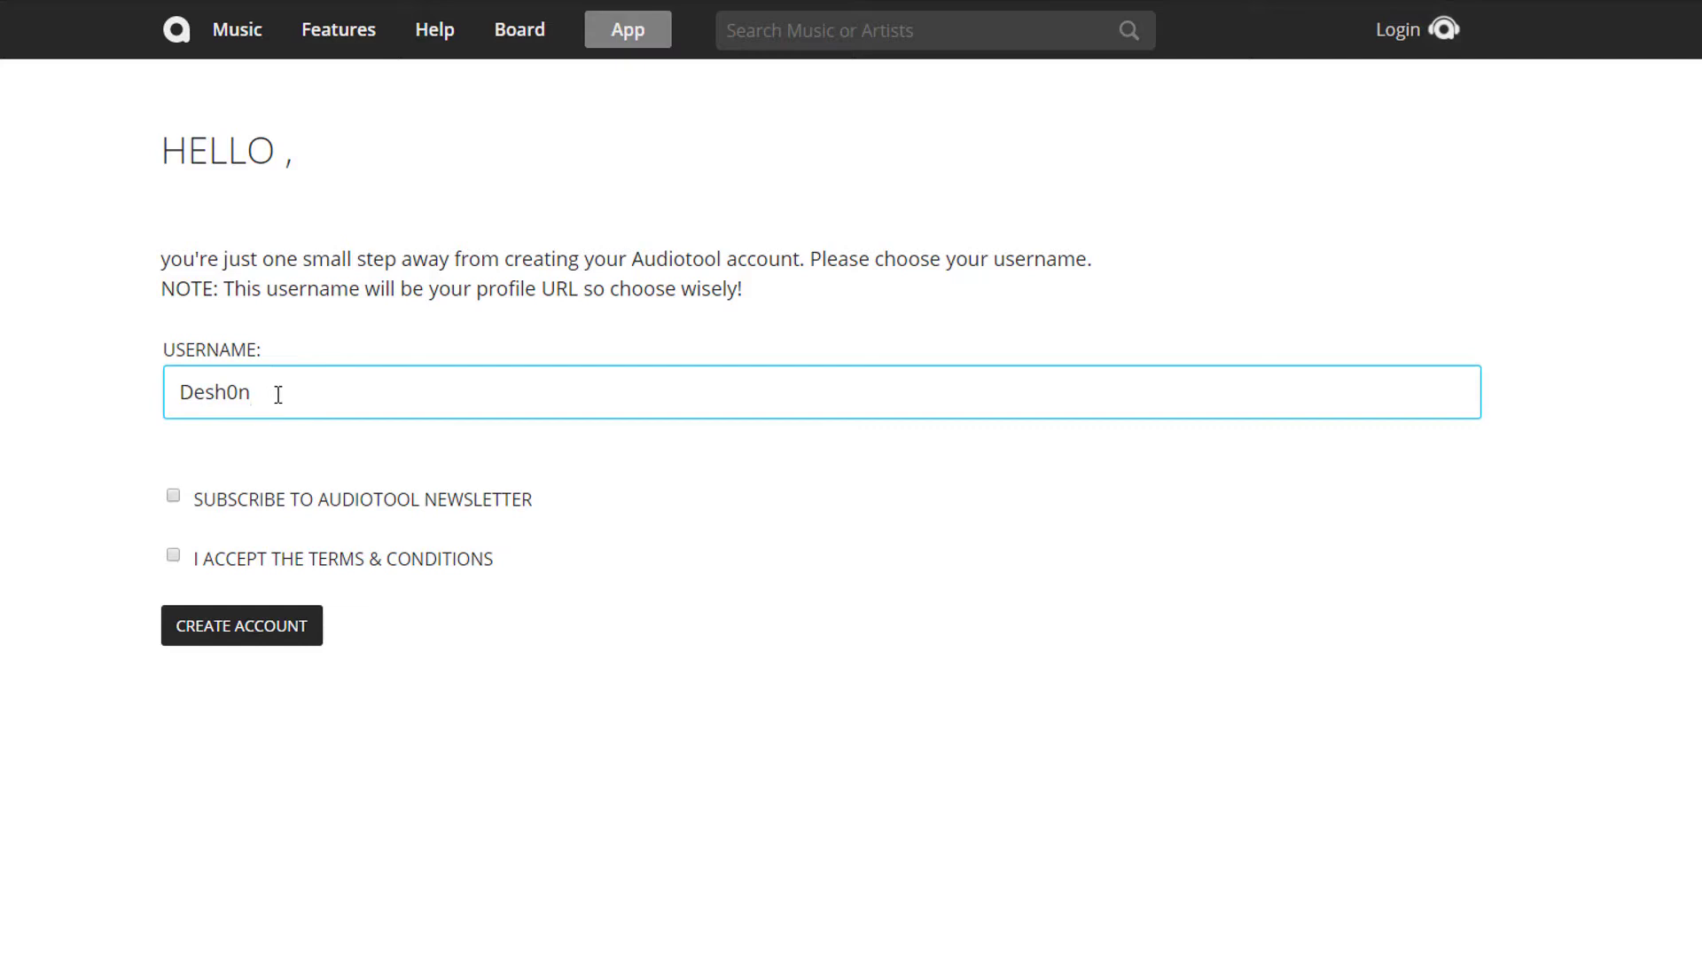
Accept the Terms & Conditions and create the Audiotool account.
click(174, 557)
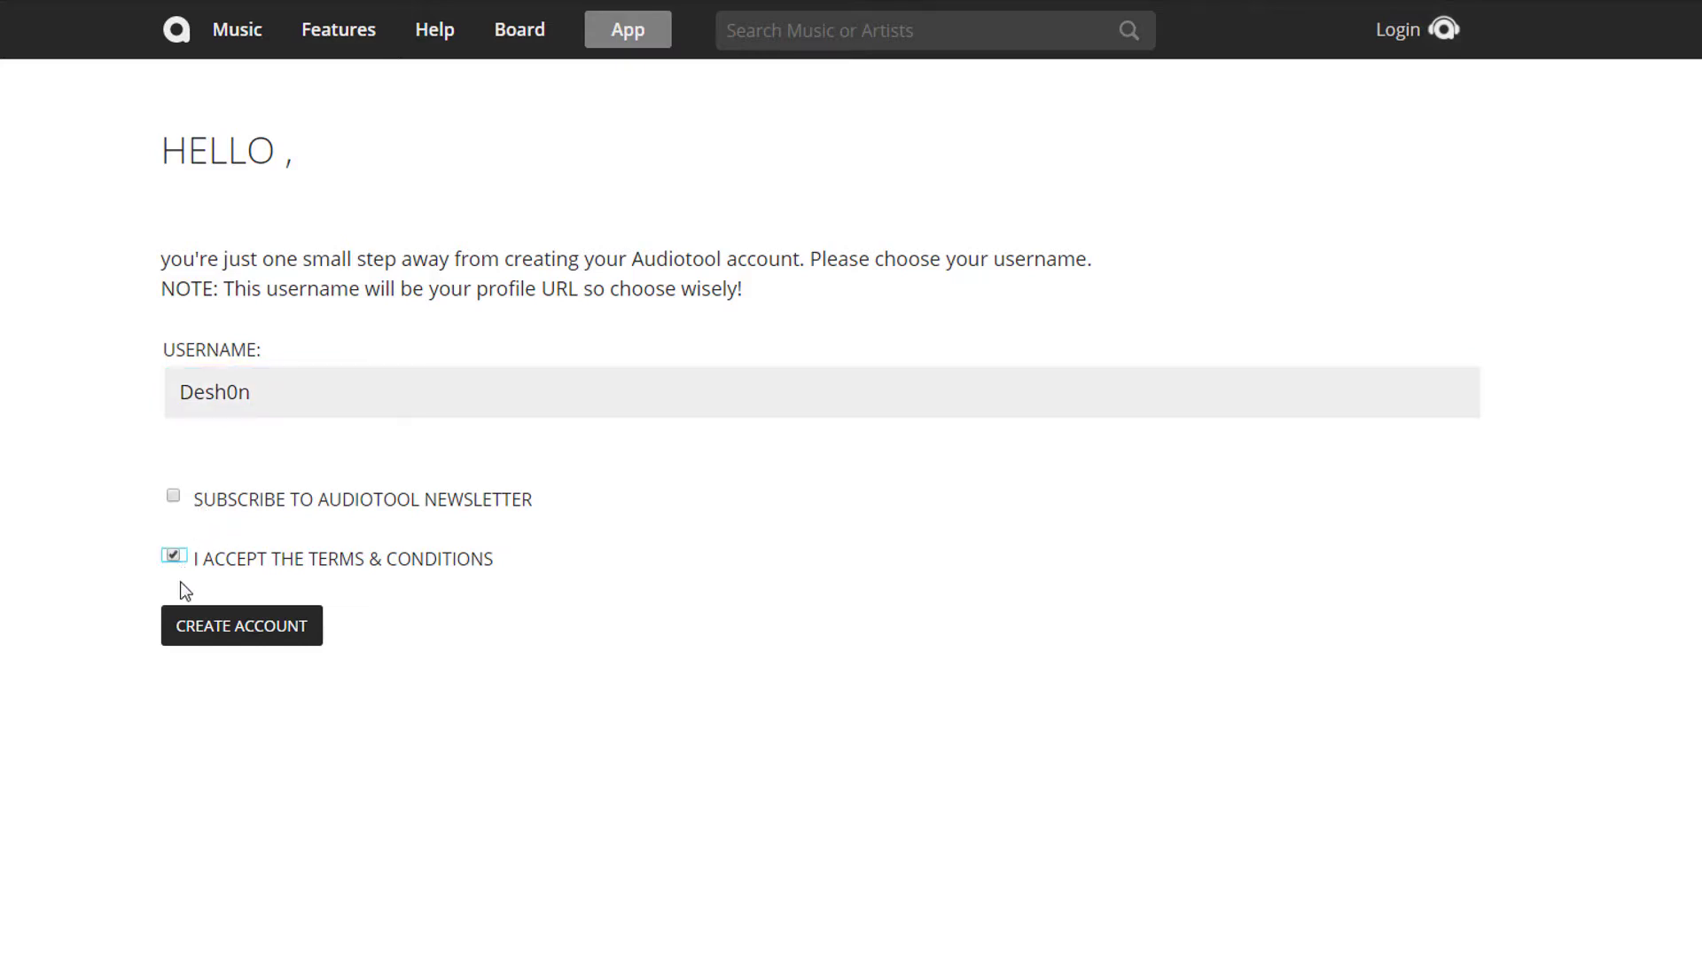
click(247, 626)
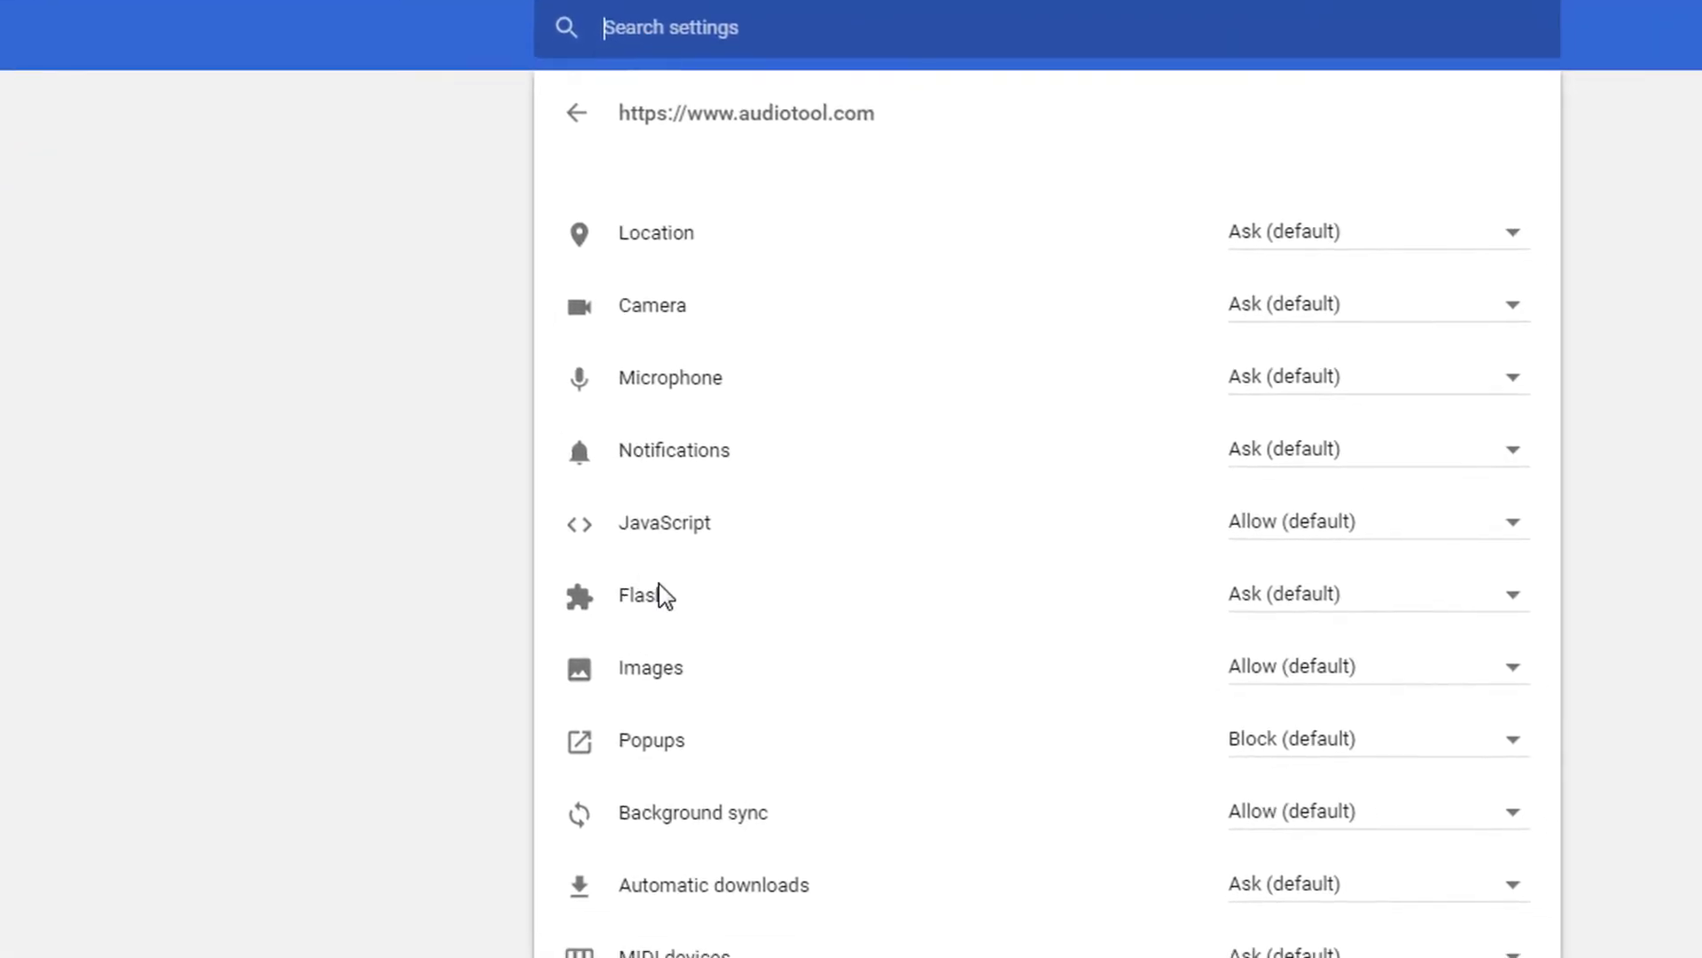
Set both the Flash and Popups permissions for audiotool.com to Allow.
click(1329, 588)
click(1268, 644)
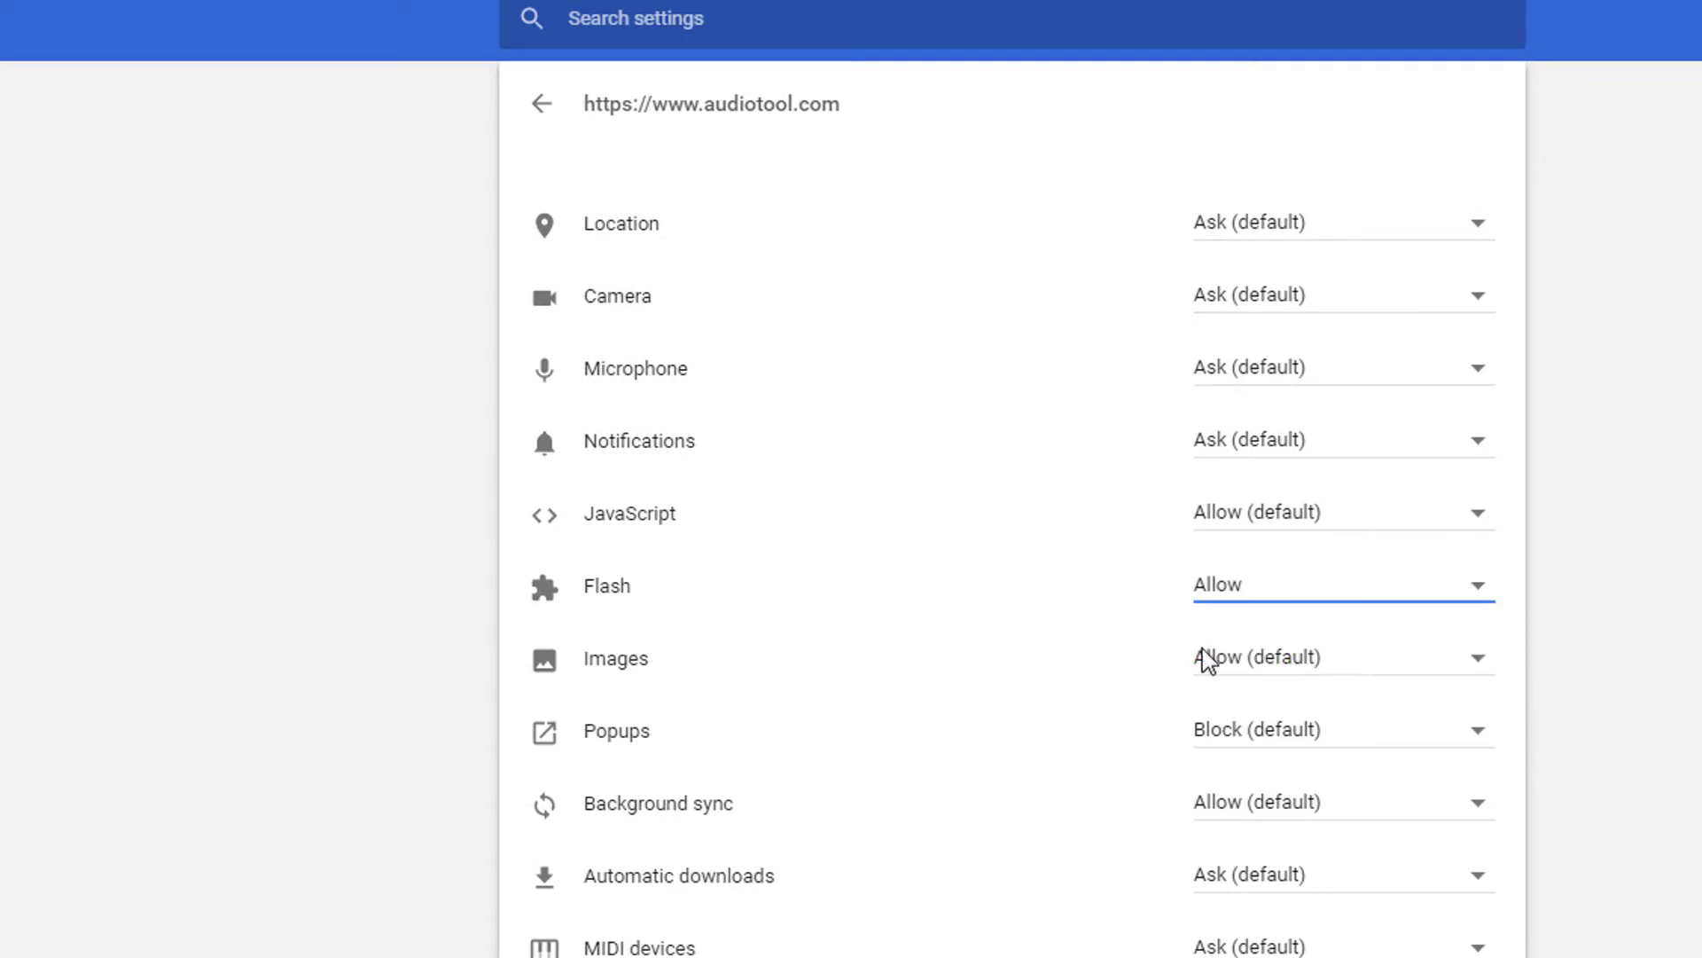
click(1211, 729)
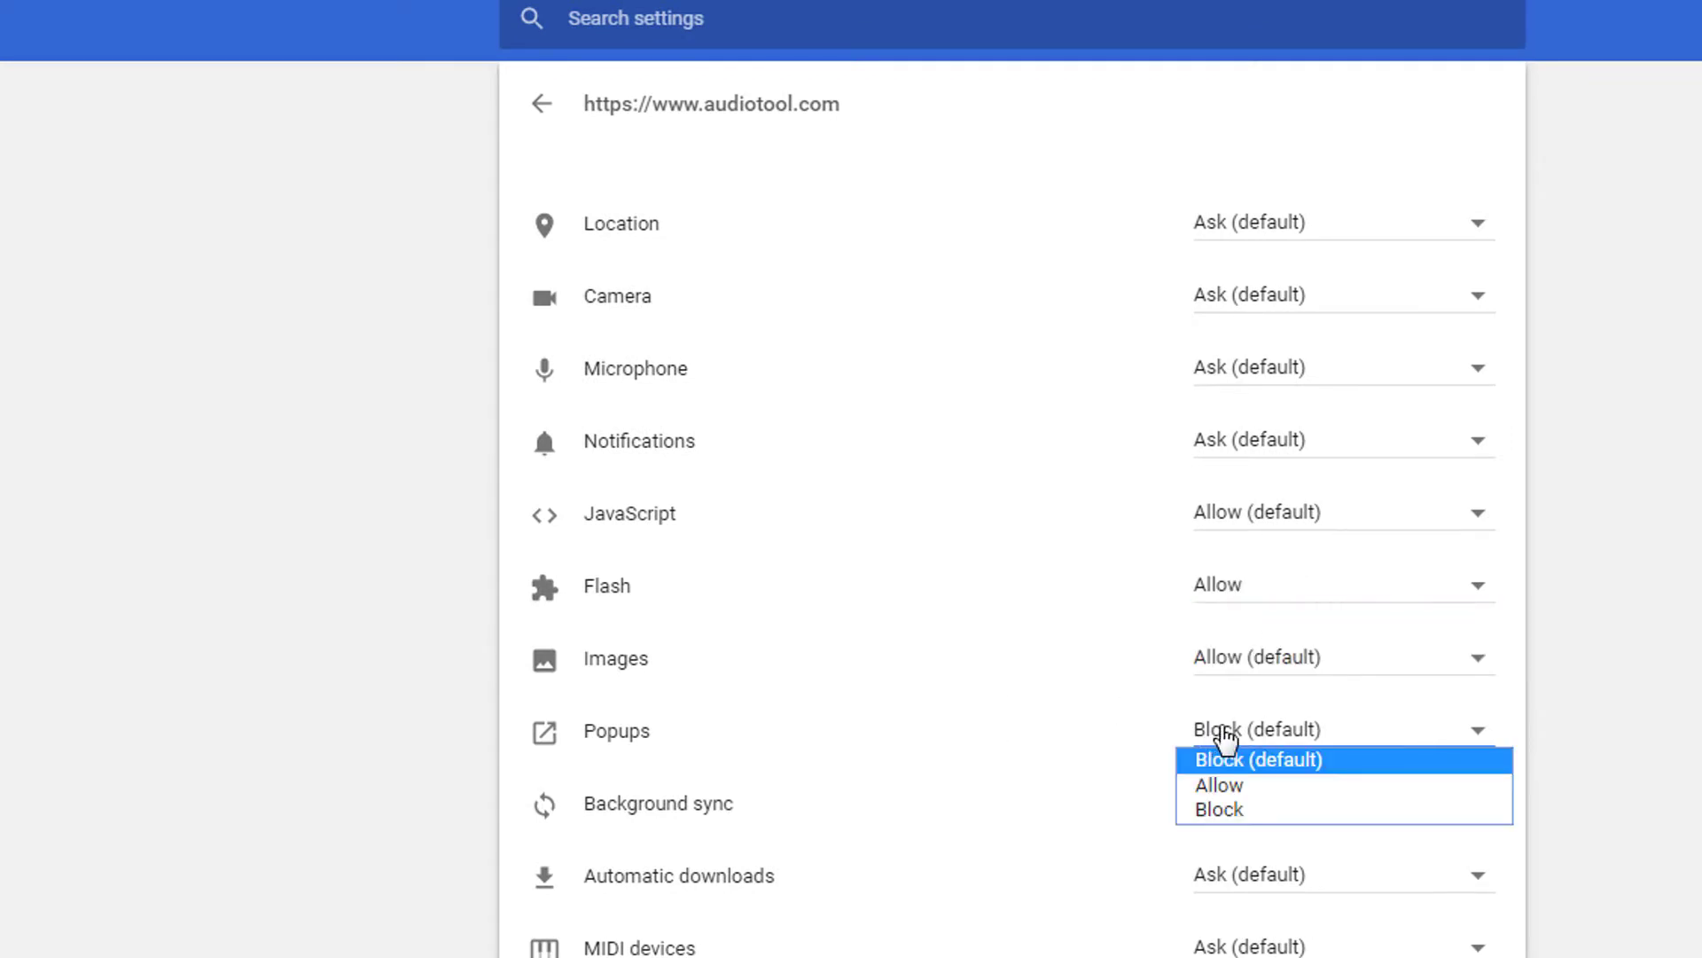
click(1234, 791)
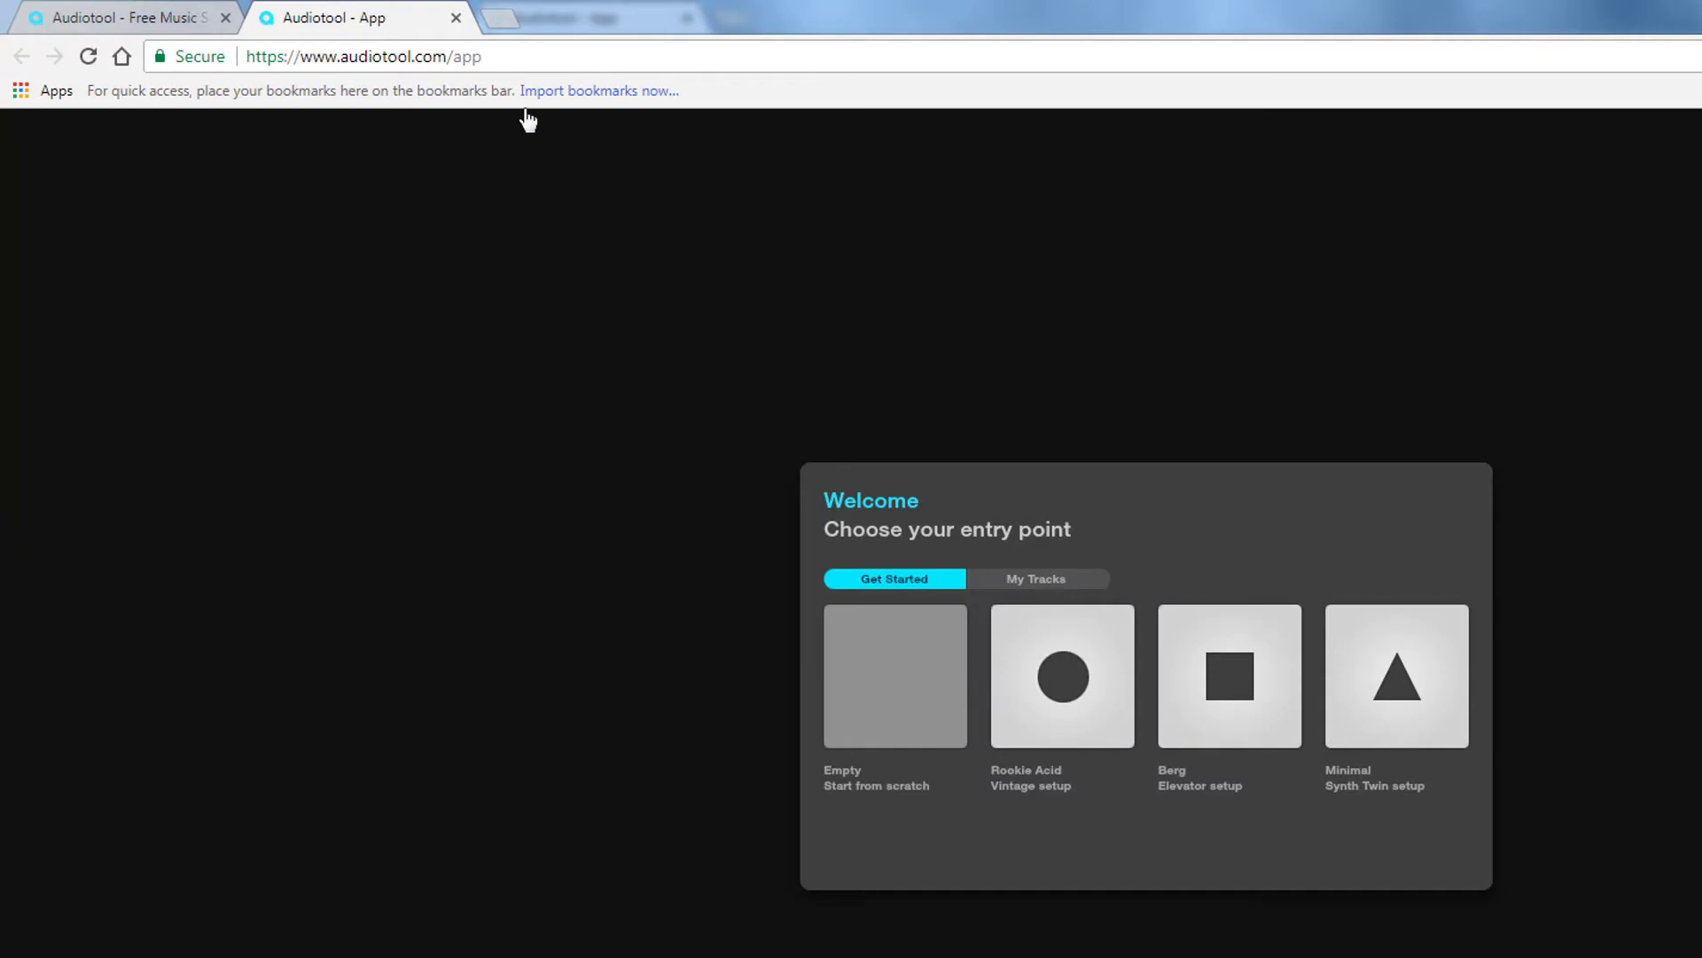
Choose the Empty tile under Get Started in the Welcome dialog.
click(872, 726)
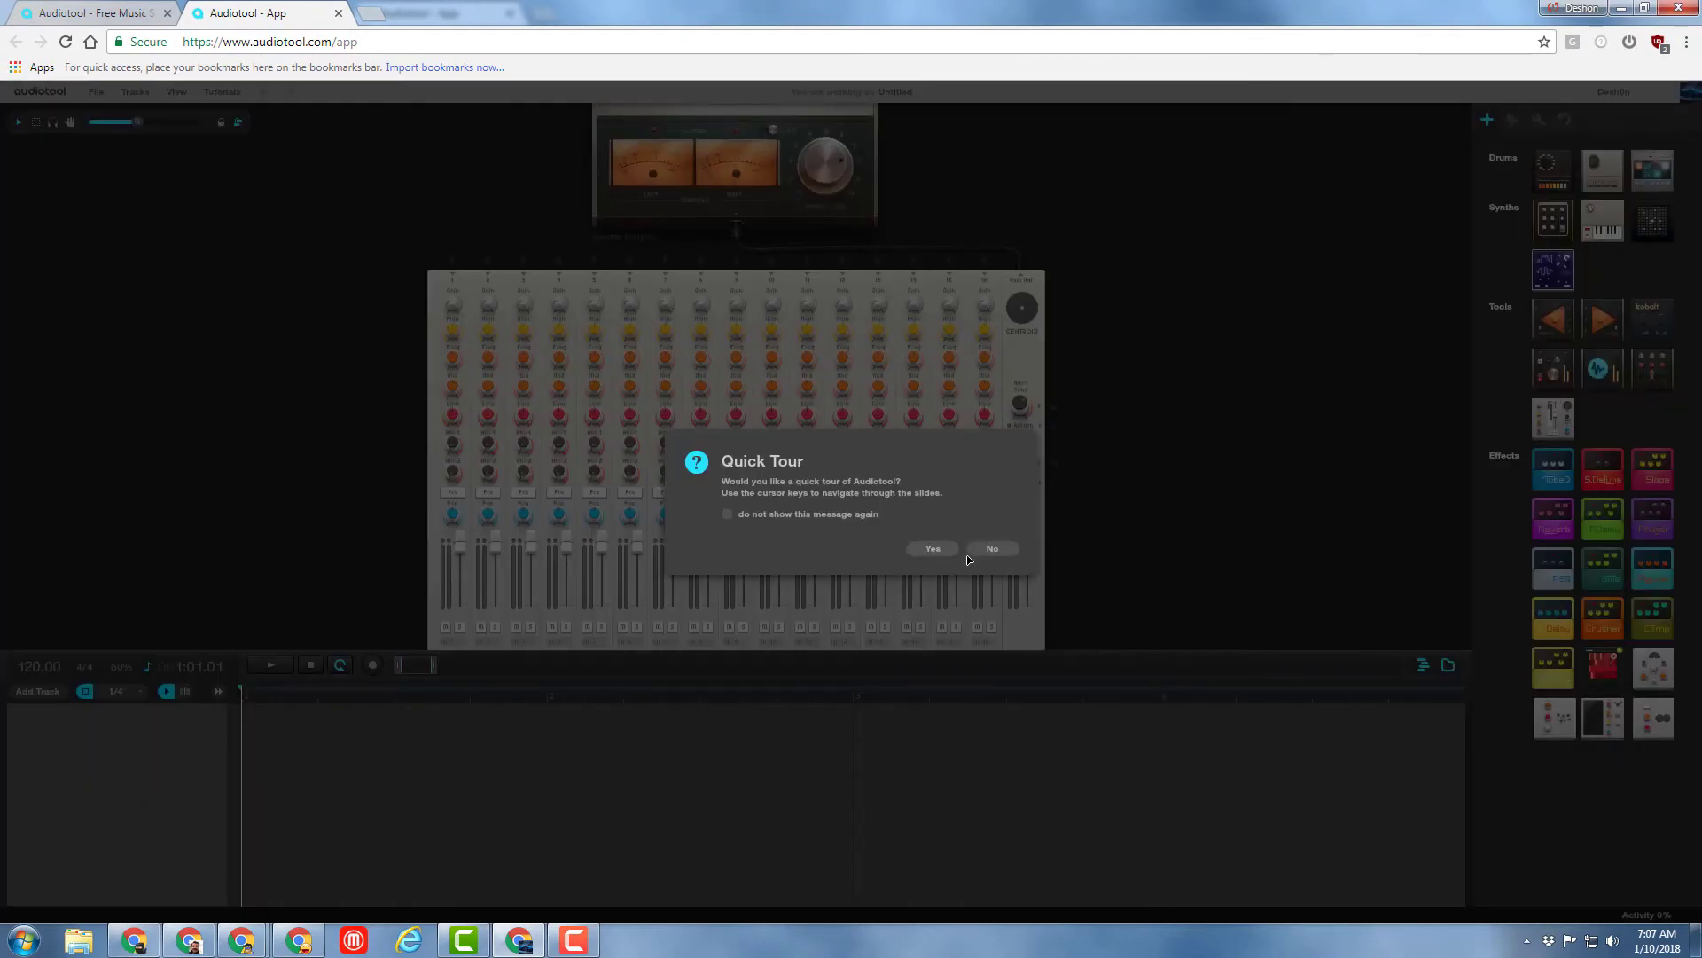
Decline the Quick Tour offer.
click(997, 549)
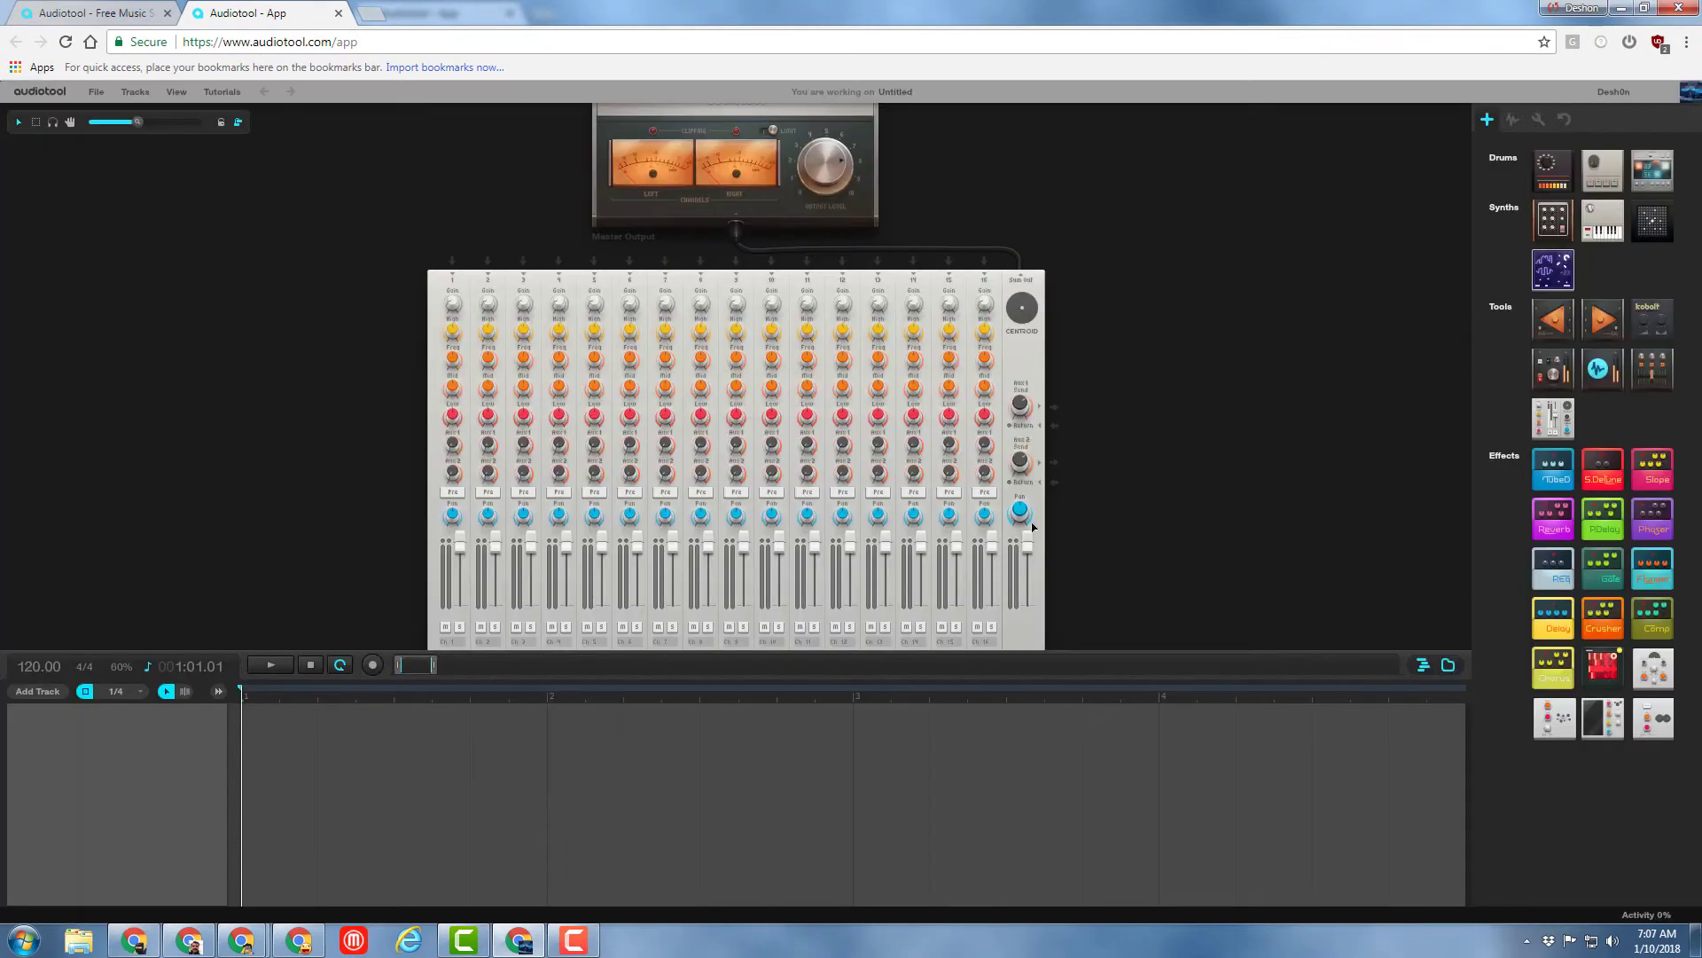